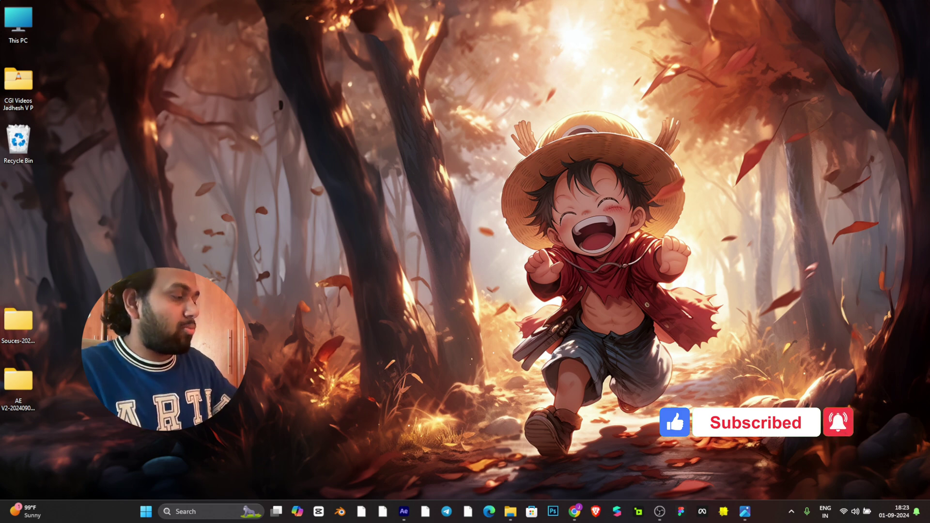
# - Open the downloaded sources folder, then its Souces subfolder showing images evo 7.2 through evo10
pyautogui.doubleClick(19, 322)
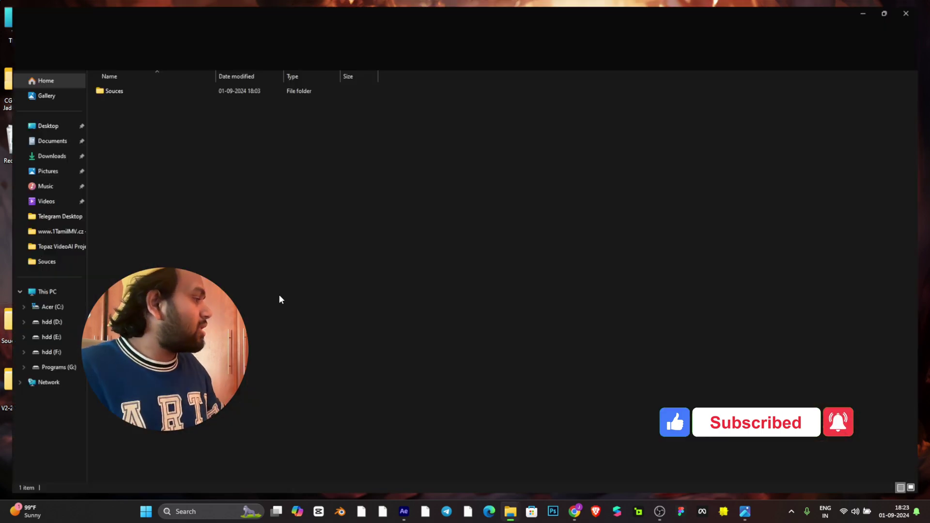
pyautogui.doubleClick(167, 88)
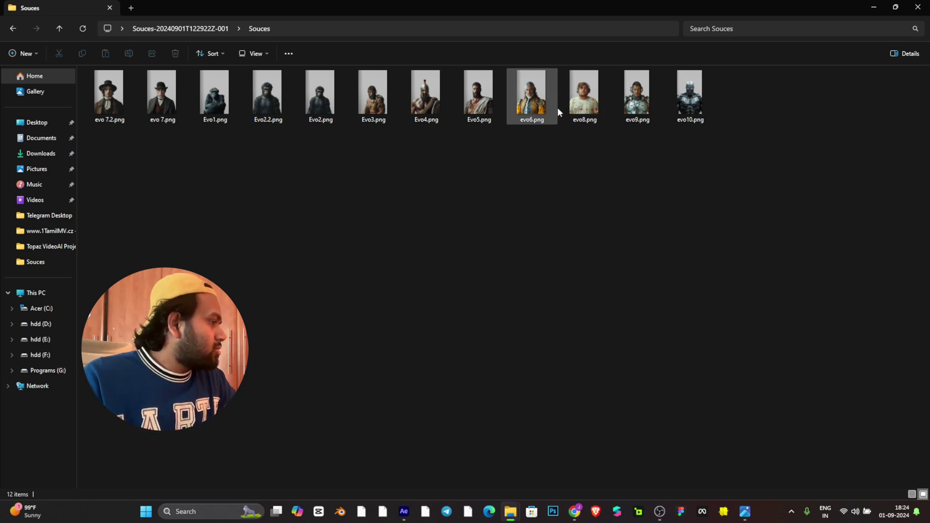
pyautogui.doubleClick(108, 110)
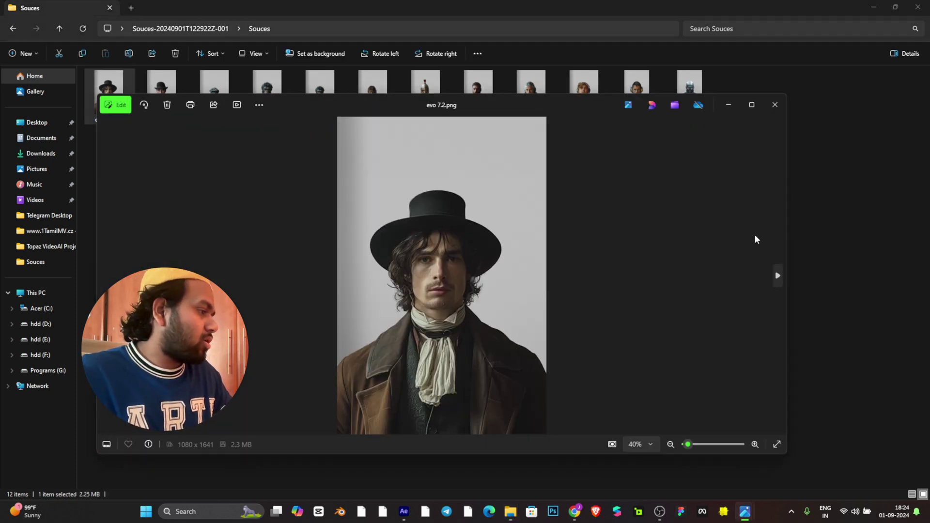
pyautogui.click(778, 277)
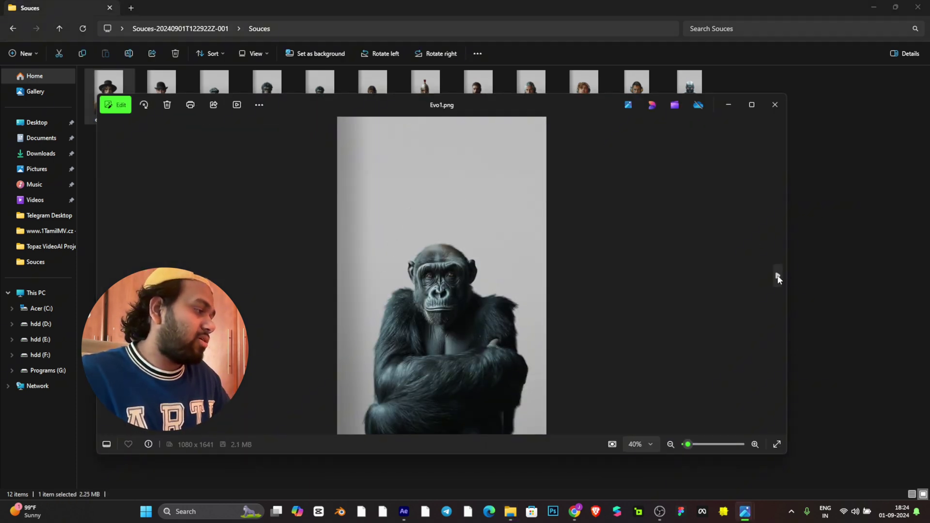
pyautogui.click(778, 278)
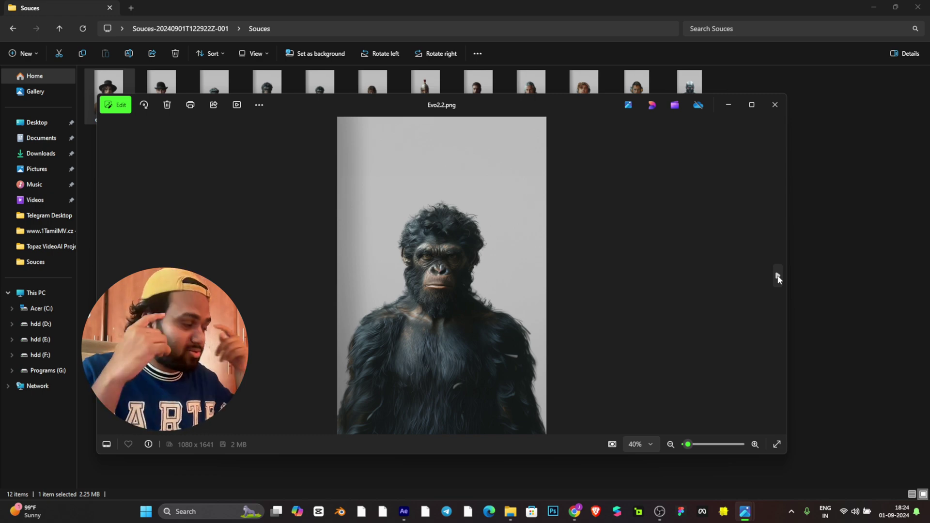
pyautogui.click(777, 278)
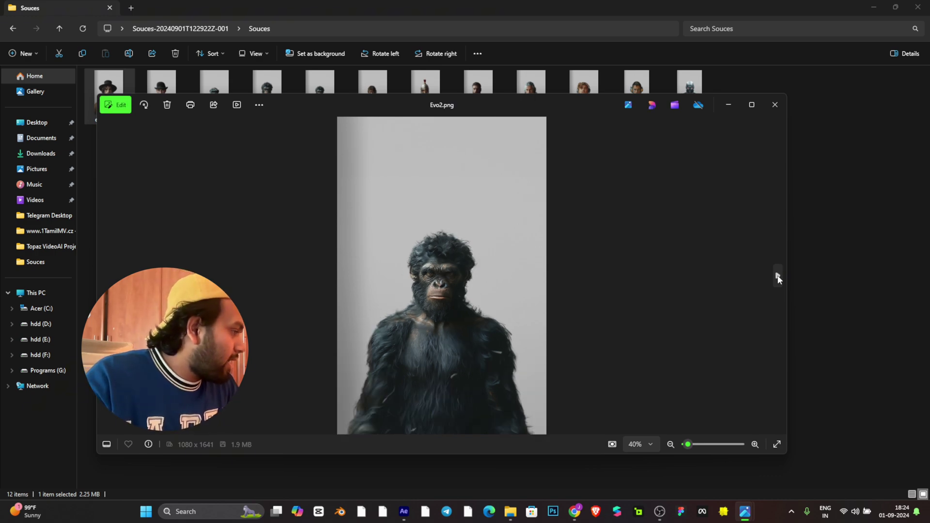
pyautogui.click(777, 278)
pyautogui.click(778, 278)
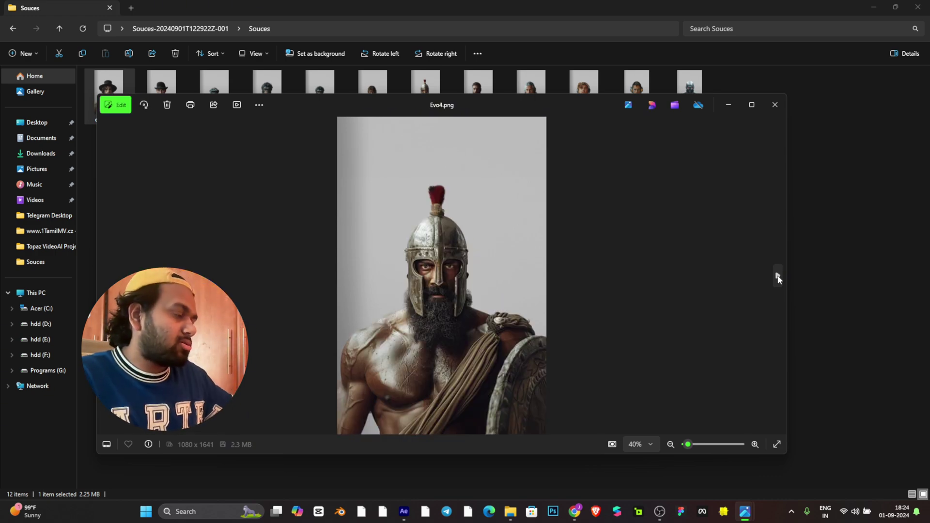
pyautogui.click(778, 278)
pyautogui.click(777, 277)
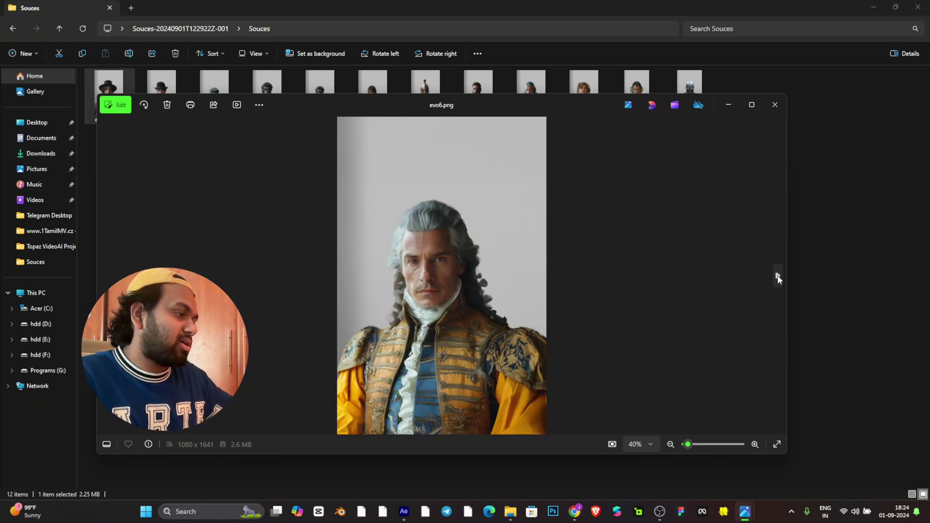
pyautogui.click(778, 277)
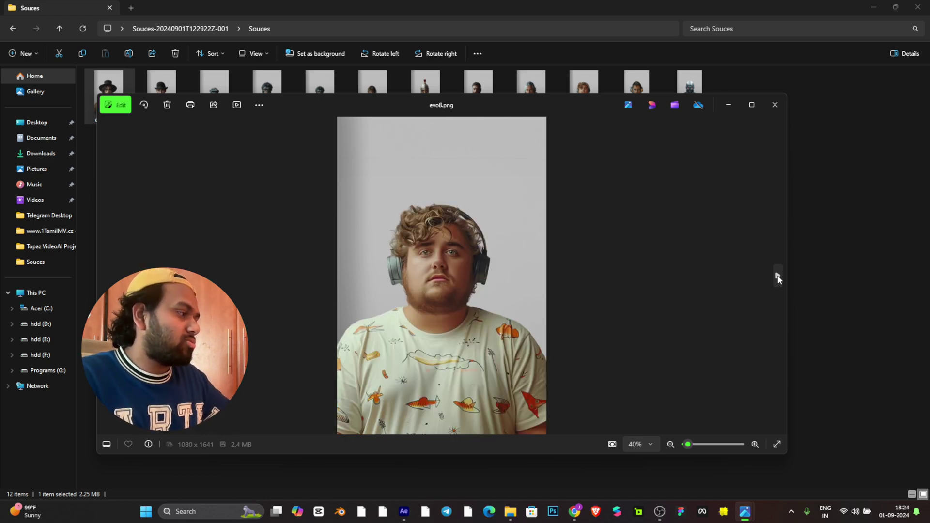
pyautogui.click(778, 278)
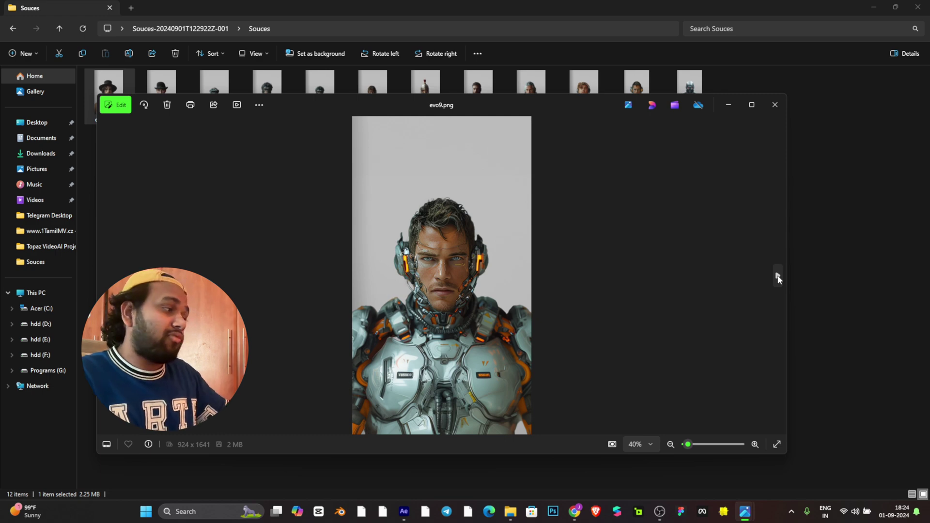
pyautogui.click(777, 277)
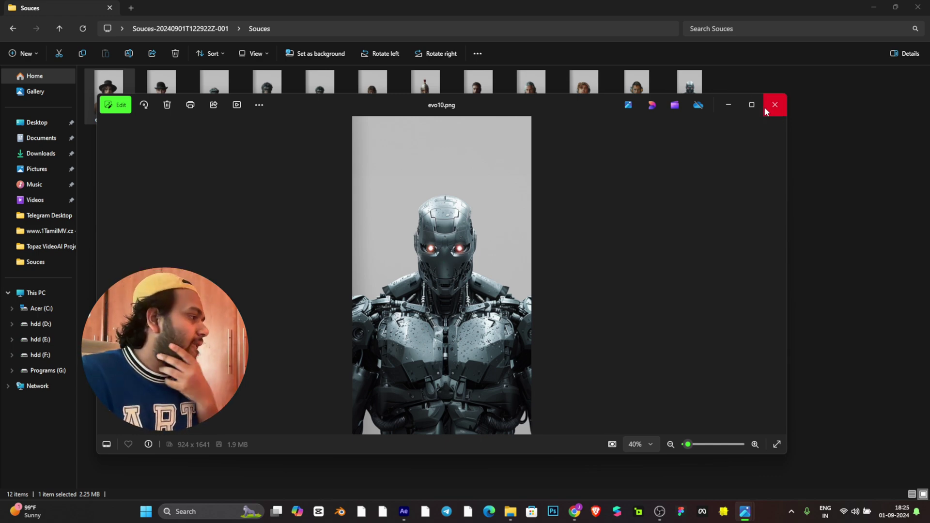
pyautogui.click(775, 105)
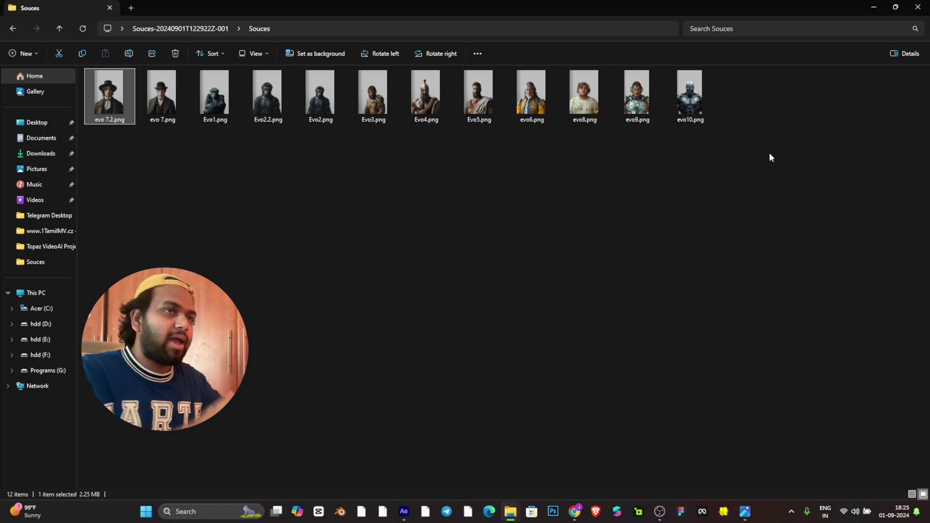
# - Check the Dream Machine account usage (75/150 generations) and return to the Create page
pyautogui.click(874, 7)
pyautogui.click(580, 512)
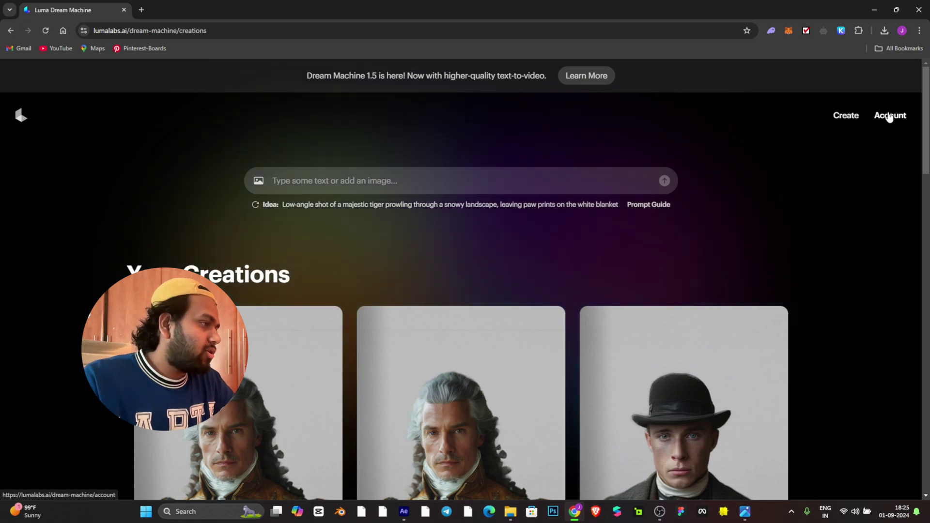
pyautogui.click(889, 116)
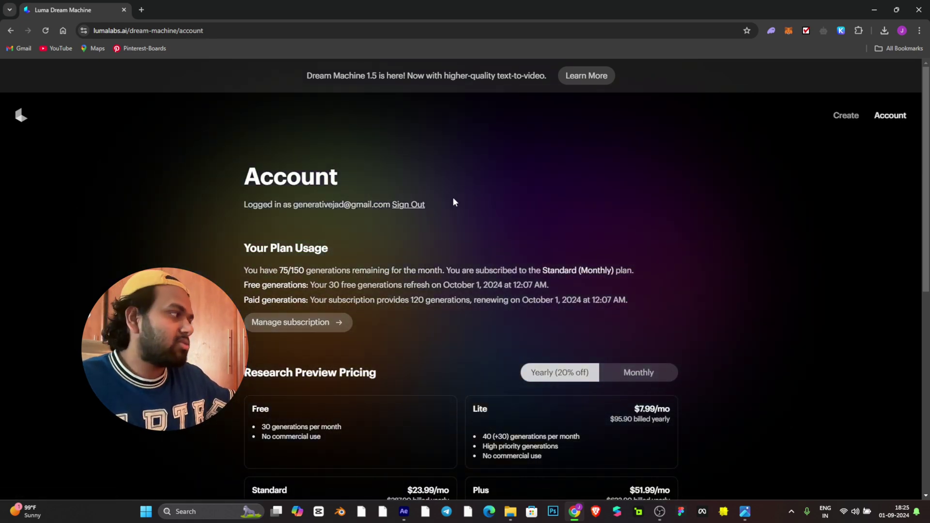
pyautogui.click(846, 119)
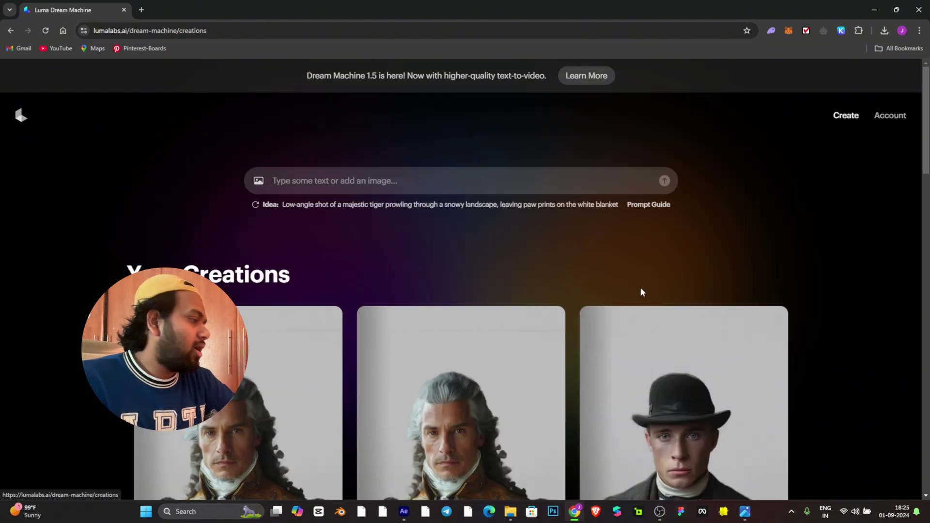
# - Add the chimpanzee Evo1 image as start frame and the grey robot evo10 as end frame
pyautogui.click(260, 182)
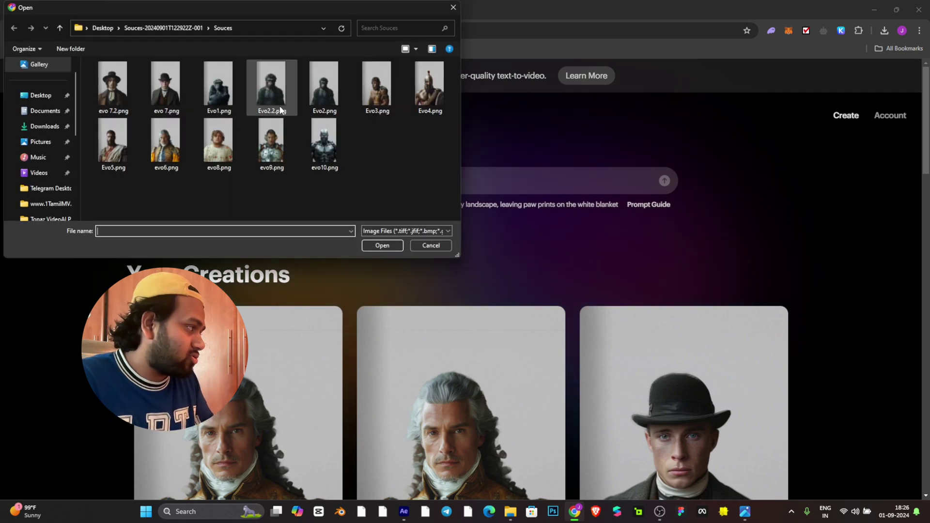
pyautogui.doubleClick(225, 85)
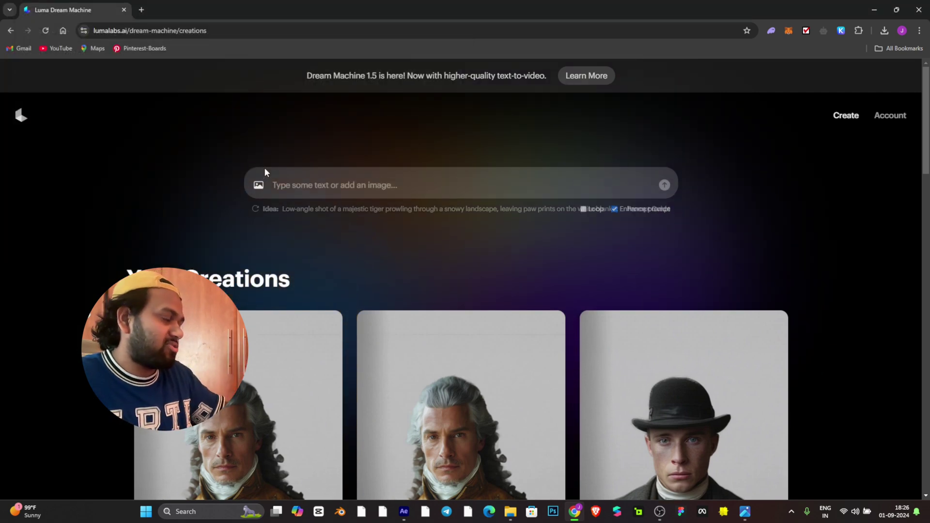
pyautogui.click(313, 196)
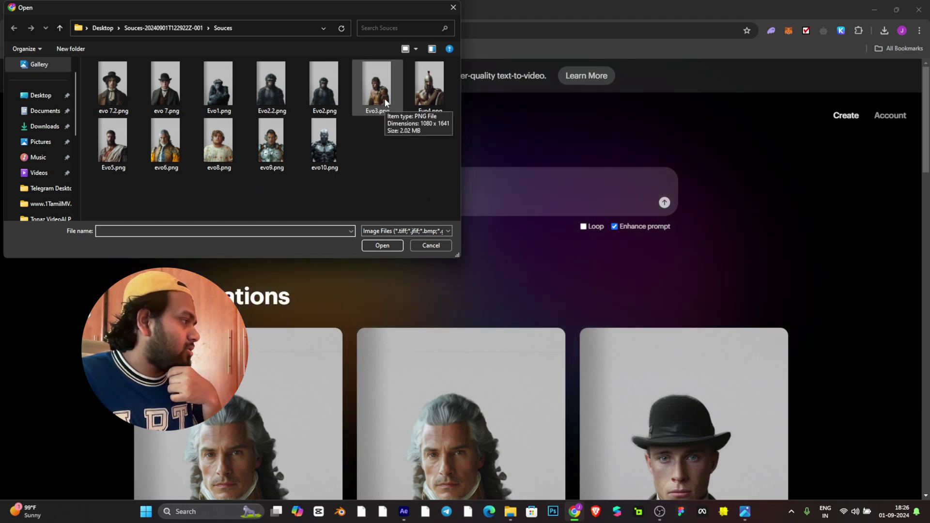
pyautogui.doubleClick(330, 152)
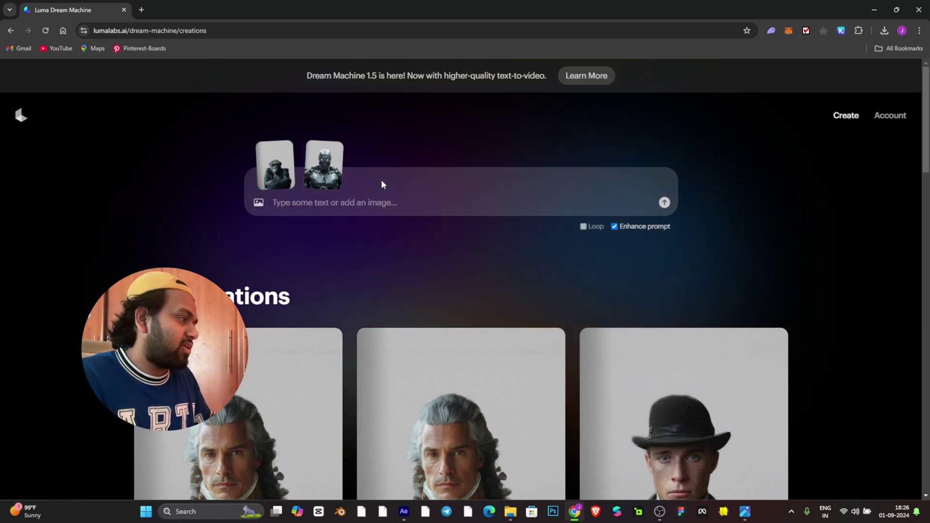
pyautogui.click(356, 204)
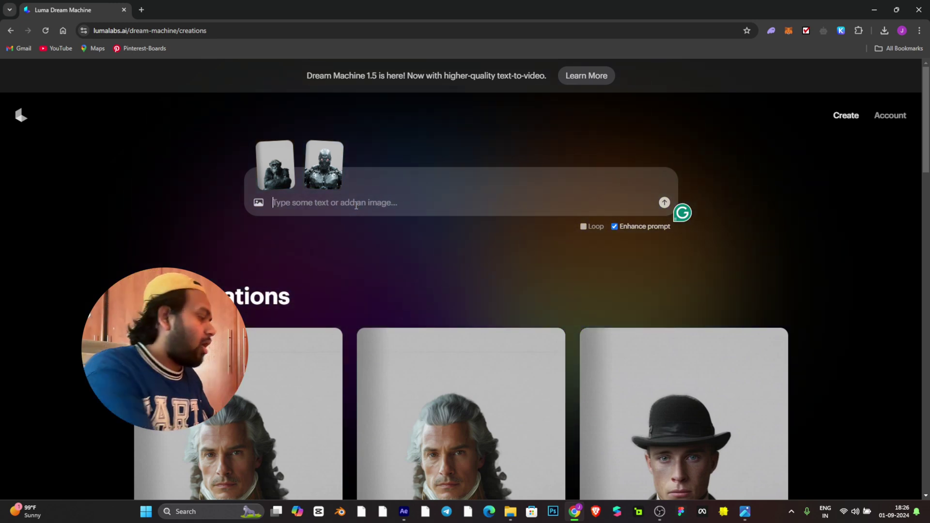
# - Enter the prompt 'Face stays still' and submit the chimp-to-robot morph for generation
pyautogui.press('capslock')
pyautogui.write('F')
pyautogui.press('capslock')
pyautogui.write('ac')
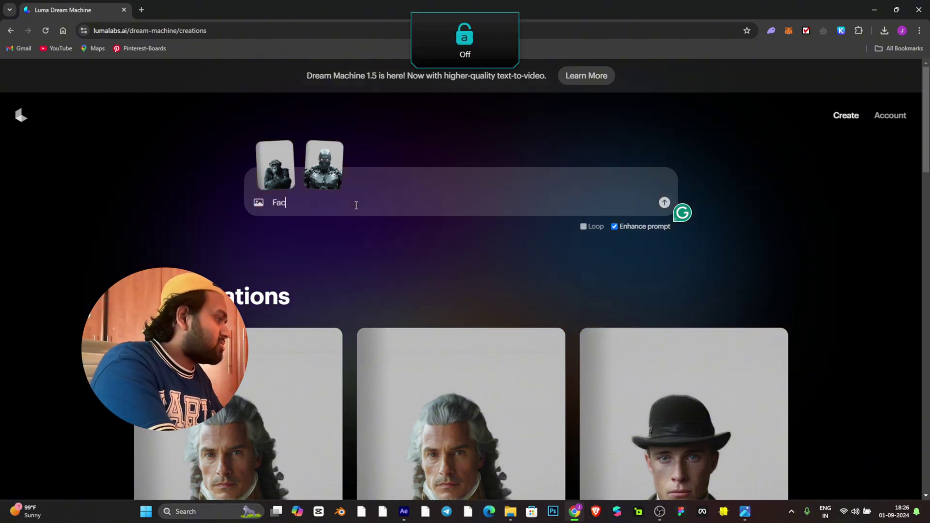
pyautogui.write('e stay')
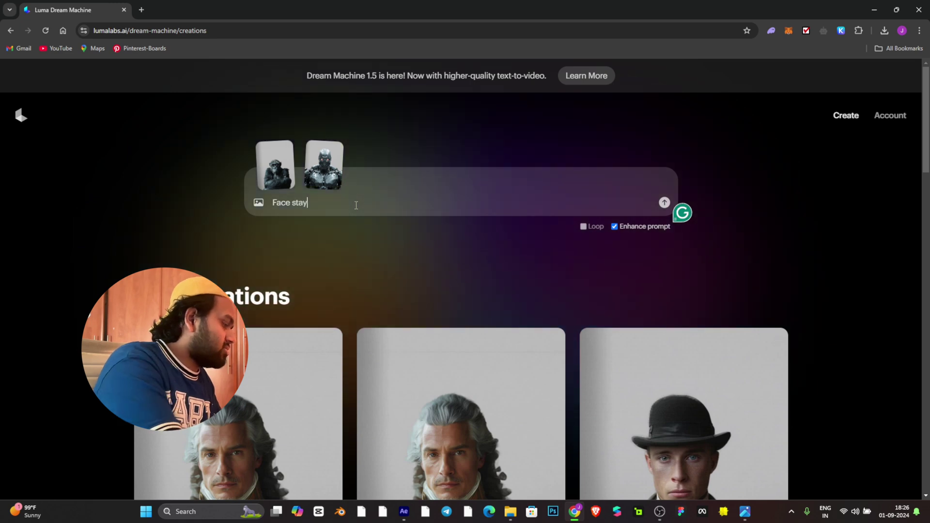
pyautogui.write('s still')
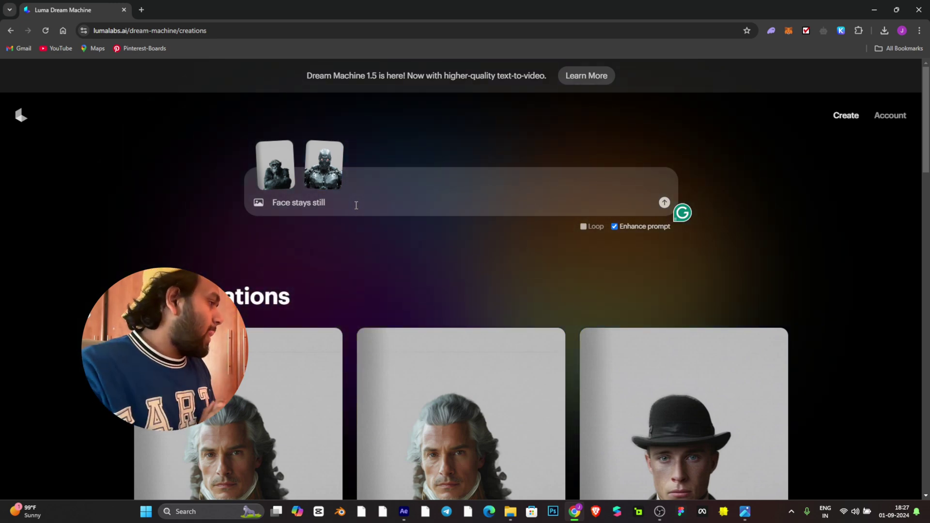
pyautogui.click(662, 203)
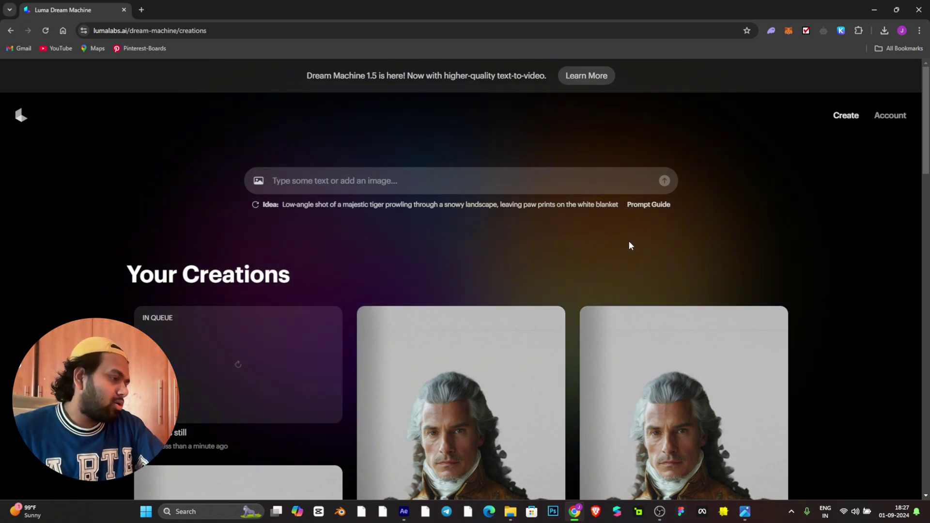
pyautogui.scroll(-15, 630, 242)
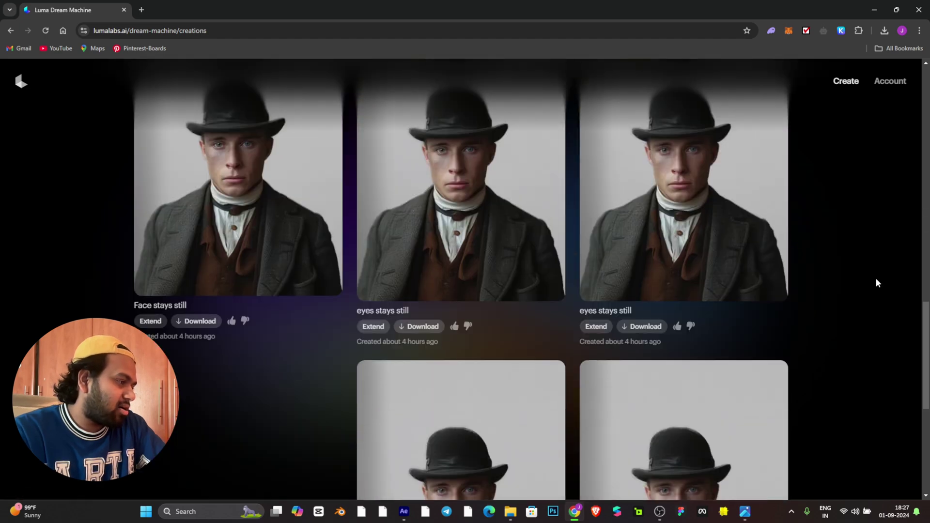
pyautogui.scroll(15, 859, 274)
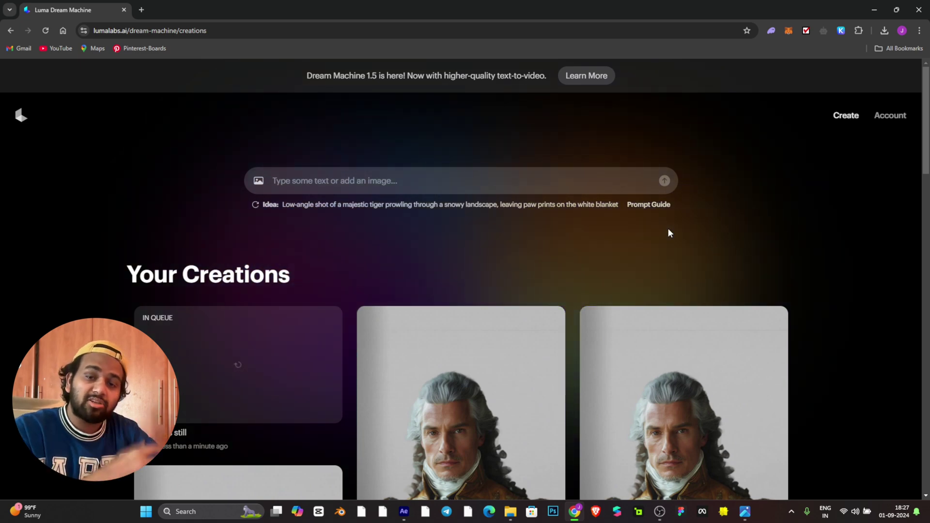
pyautogui.scroll(-13, 669, 233)
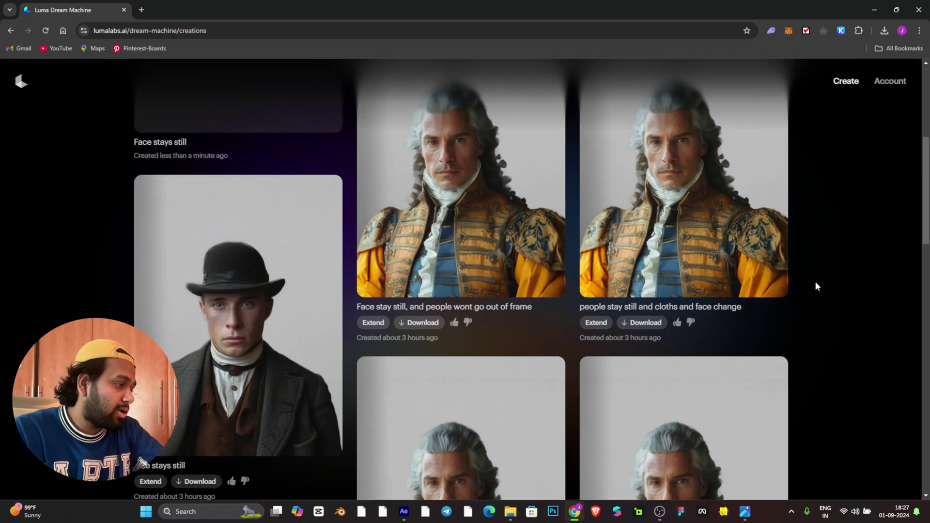
pyautogui.scroll(-6, 829, 338)
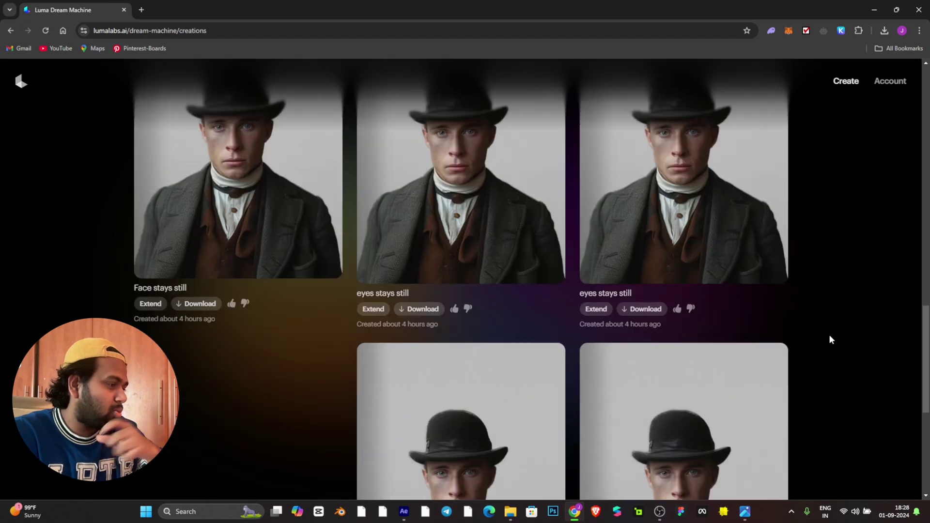
pyautogui.scroll(-4, 829, 340)
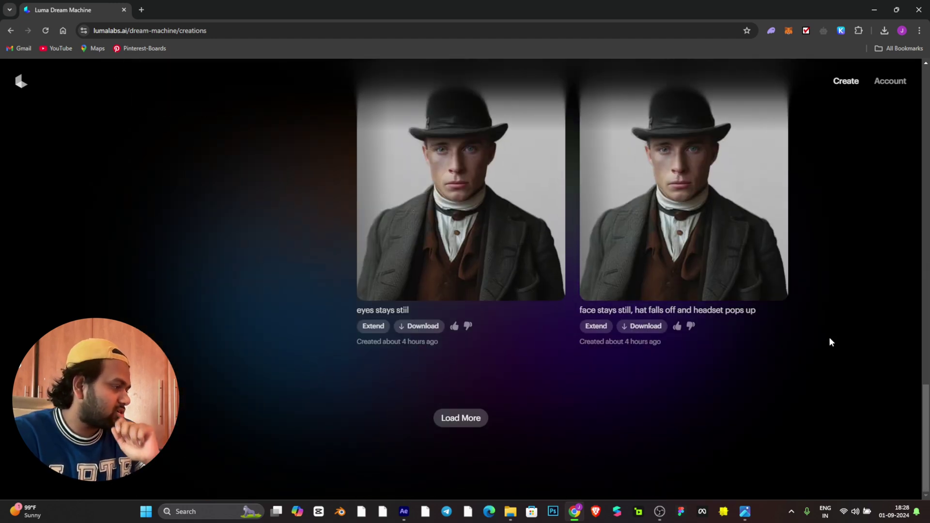
pyautogui.scroll(-6, 811, 368)
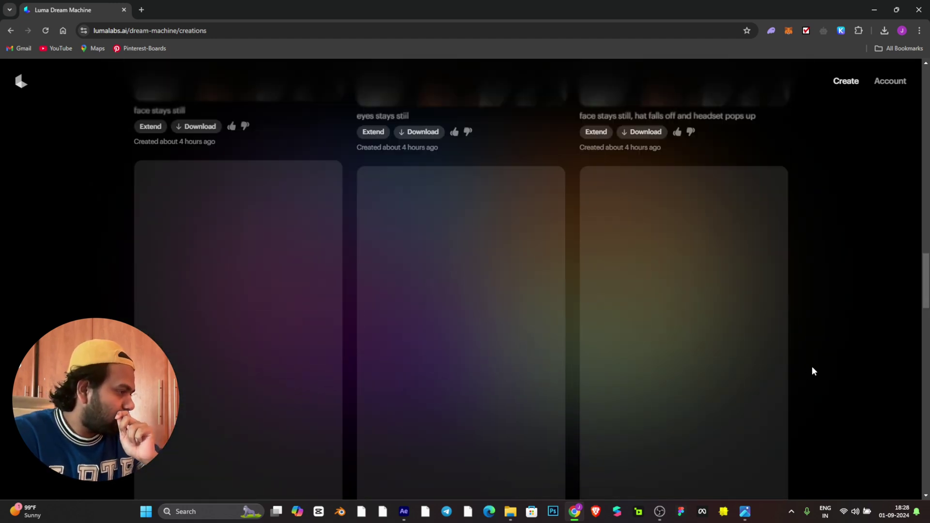
pyautogui.scroll(-15, 642, 346)
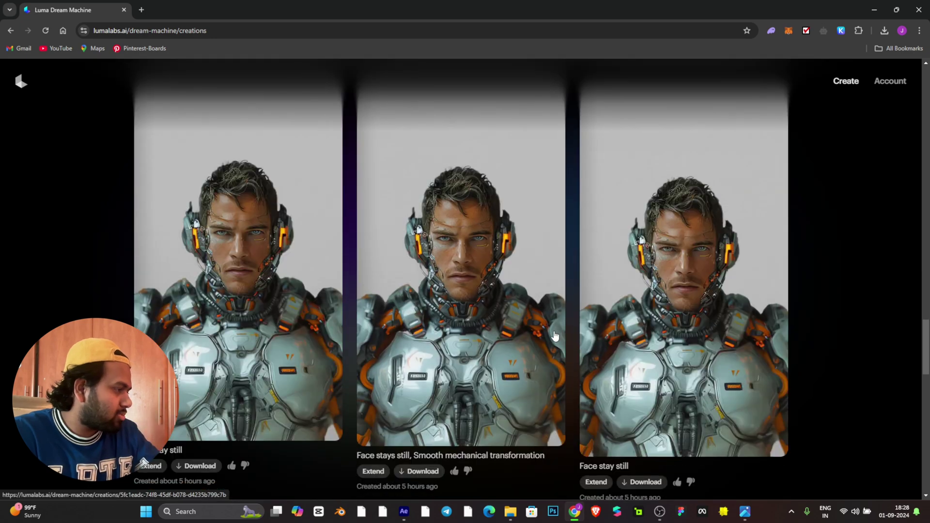
pyautogui.scroll(-3, 560, 347)
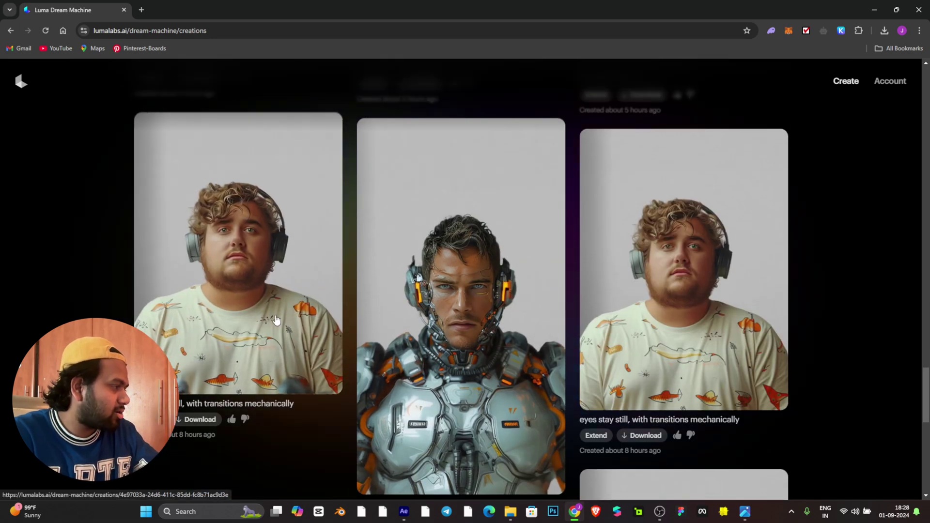
pyautogui.scroll(1, 276, 312)
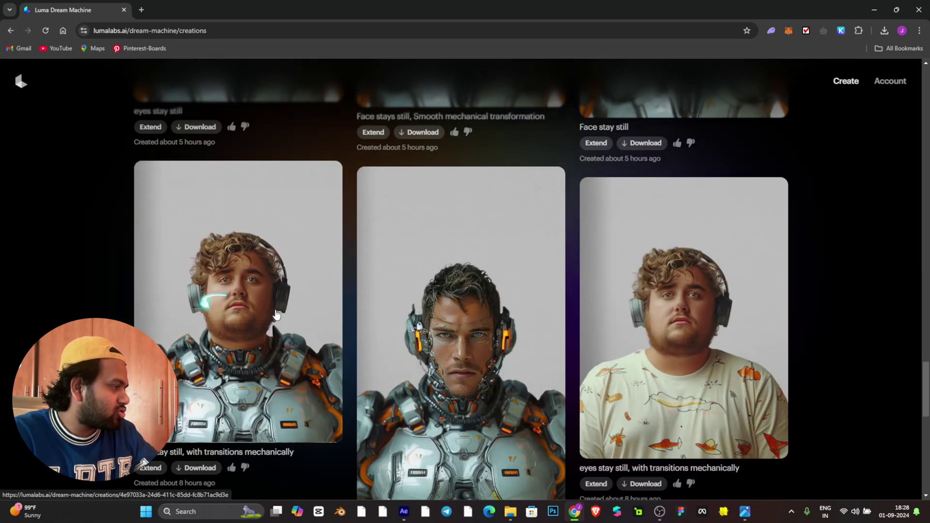
pyautogui.scroll(4, 275, 309)
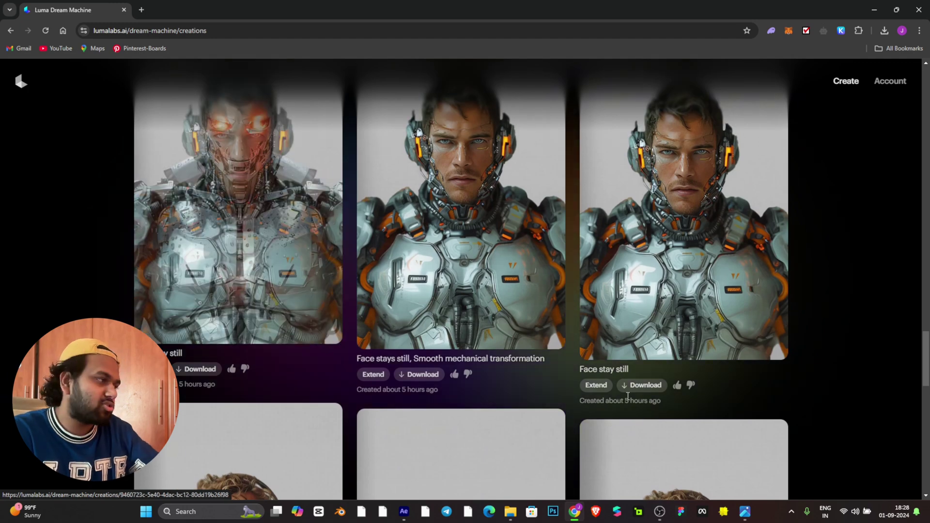
pyautogui.scroll(12, 635, 400)
pyautogui.scroll(4, 565, 365)
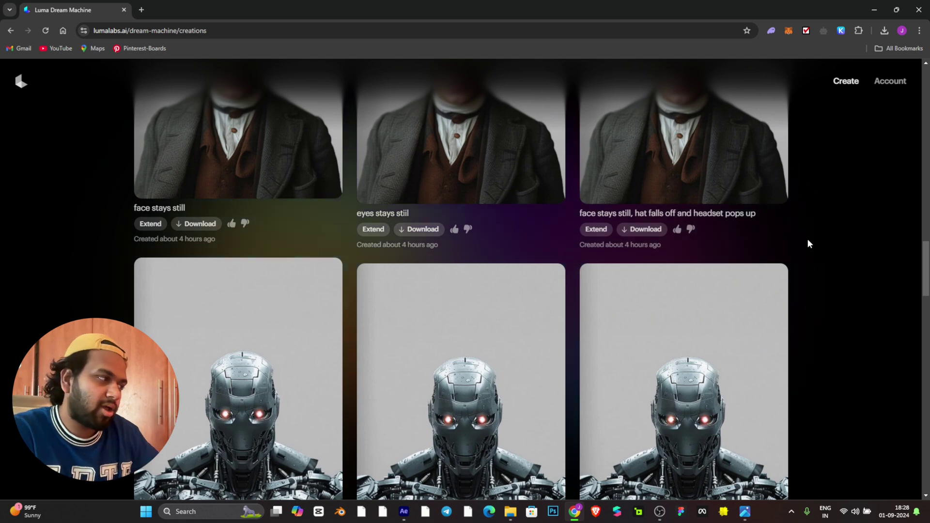
pyautogui.scroll(1, 807, 240)
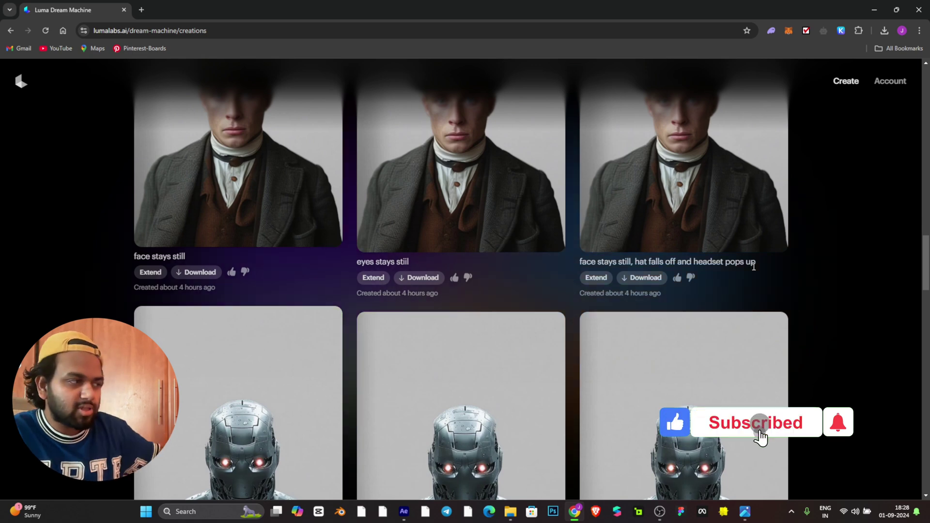
pyautogui.scroll(2, 755, 271)
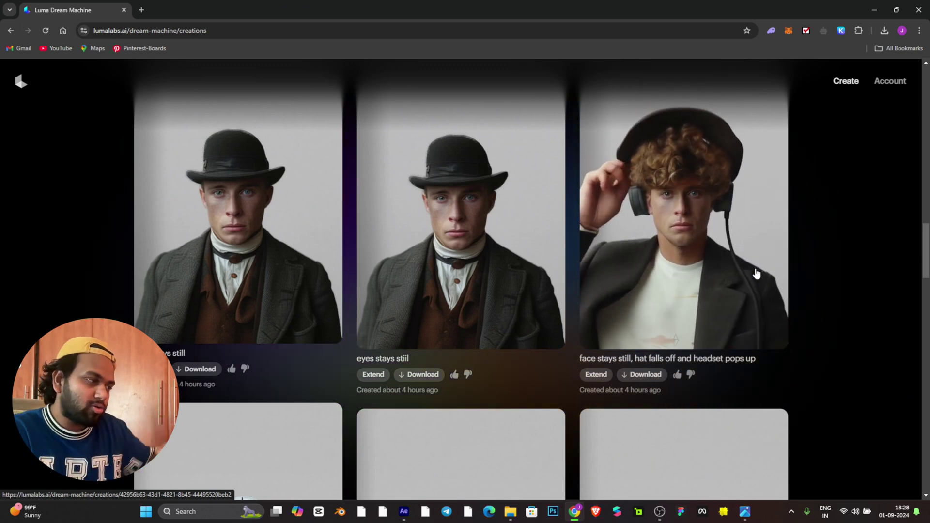
pyautogui.moveTo(633, 357); pyautogui.dragTo(595, 359)
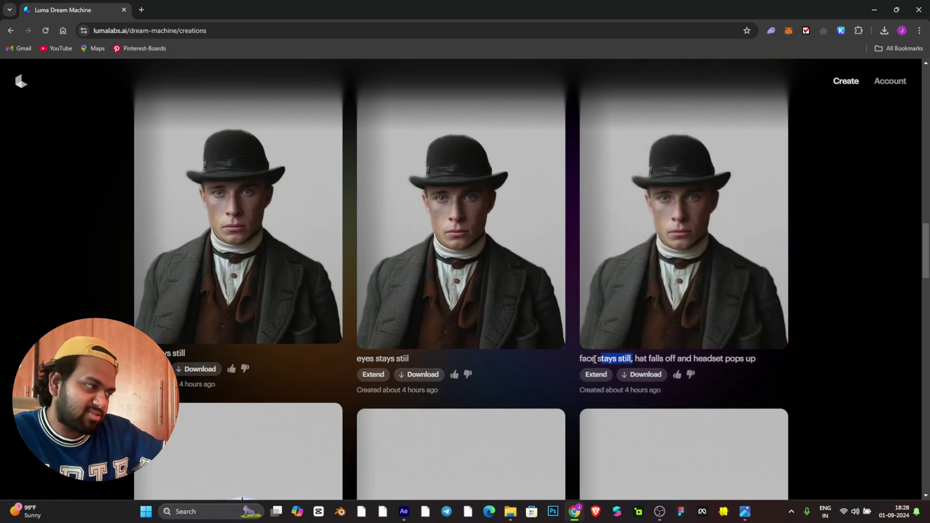
pyautogui.moveTo(409, 358); pyautogui.dragTo(349, 359)
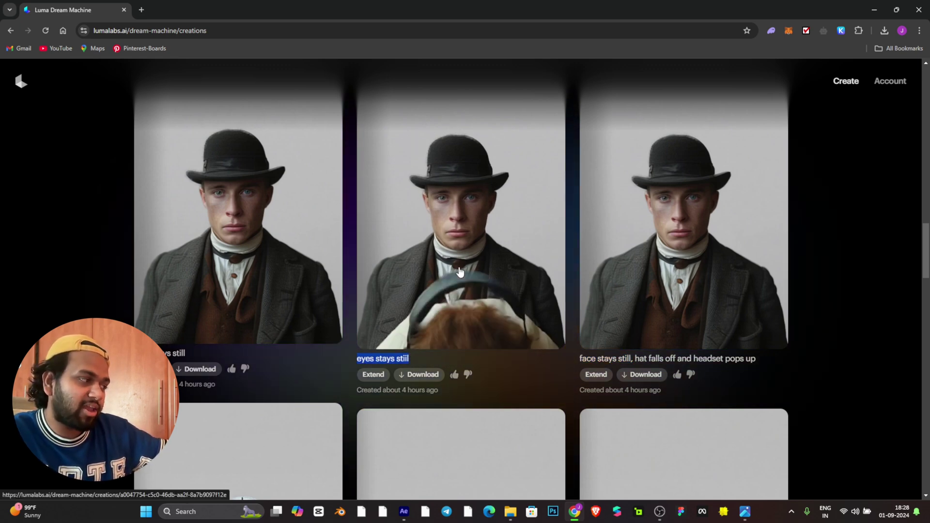
pyautogui.click(412, 358)
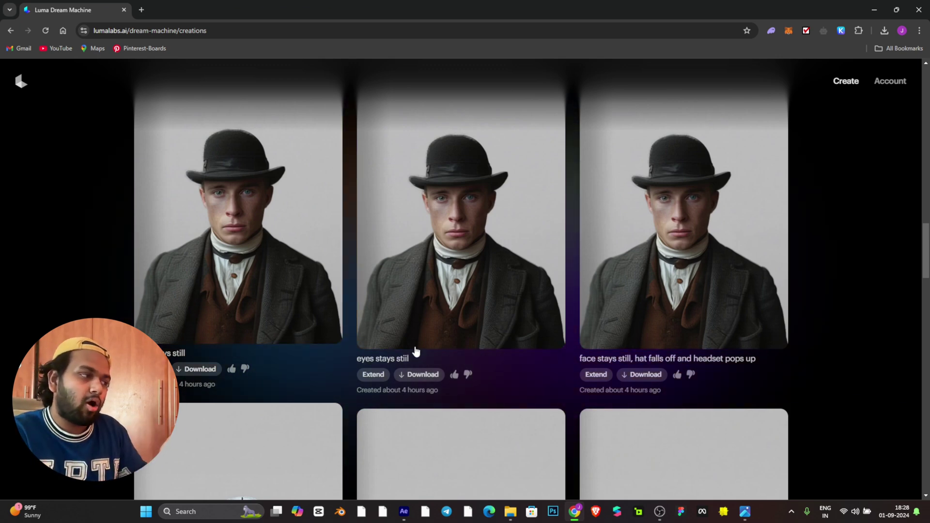
pyautogui.moveTo(633, 318)
pyautogui.scroll(1, 754, 274)
pyautogui.scroll(15, 750, 271)
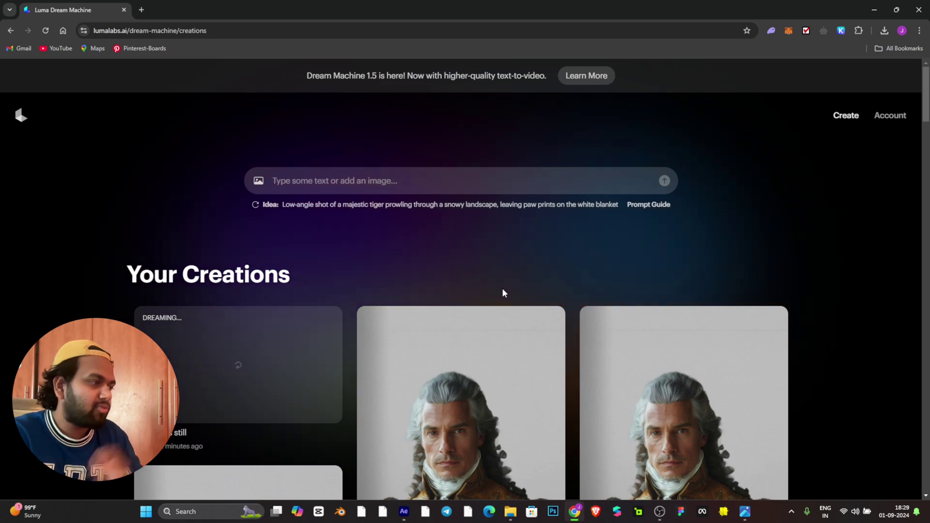
# - Open the Prompt Guide from the prompt box and scroll through its keyframes and troubleshooting topics
pyautogui.click(646, 205)
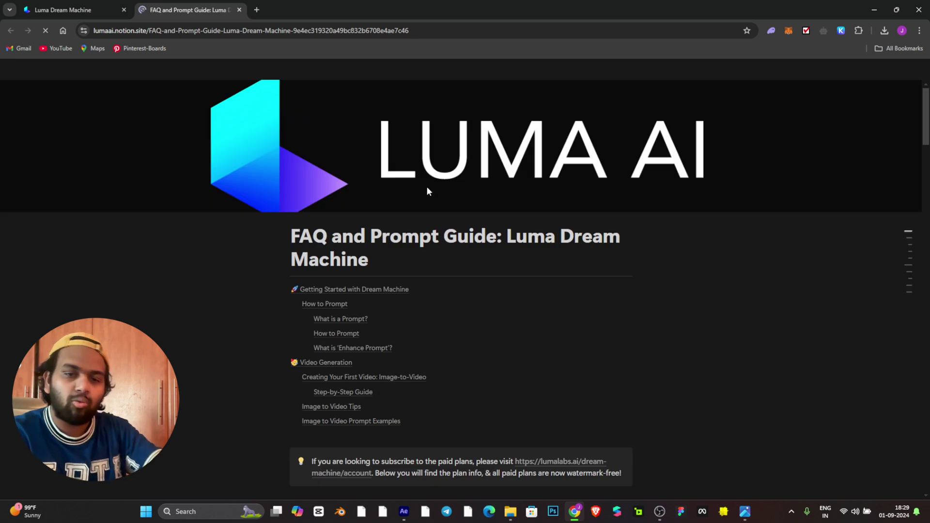
pyautogui.scroll(-1, 437, 214)
pyautogui.scroll(-3, 426, 206)
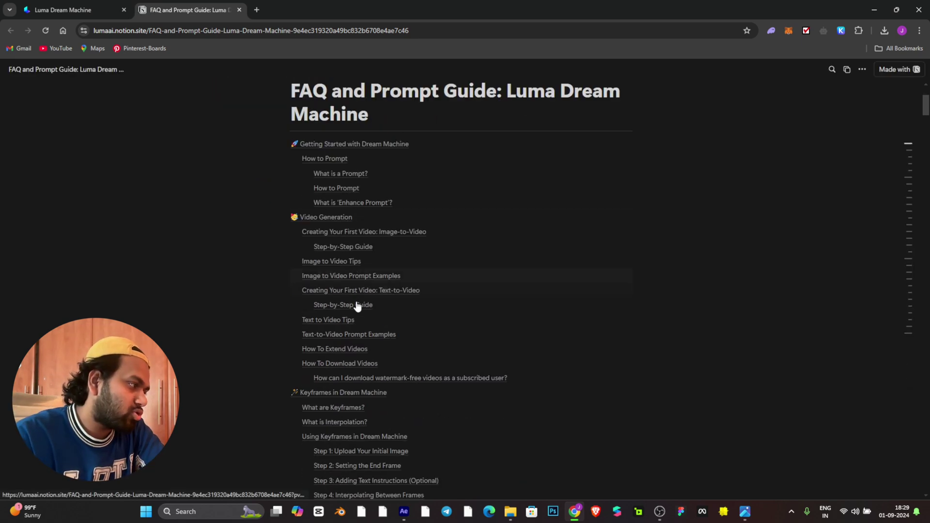
pyautogui.scroll(-1, 456, 278)
pyautogui.scroll(-1, 460, 279)
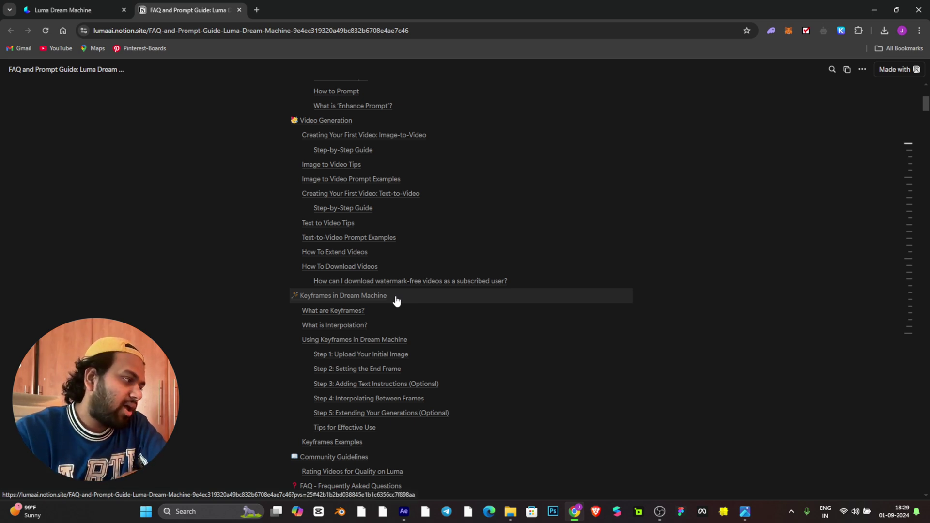
pyautogui.scroll(-2, 380, 191)
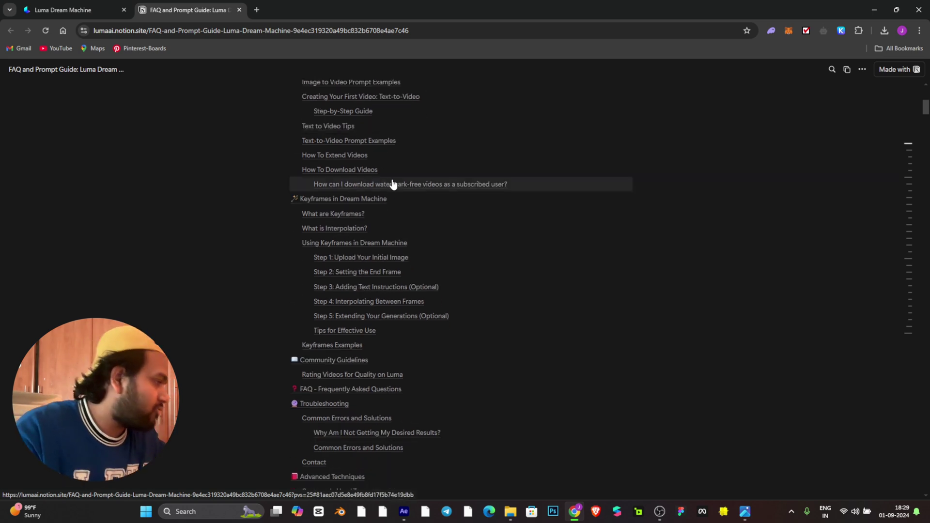
pyautogui.scroll(-4, 418, 280)
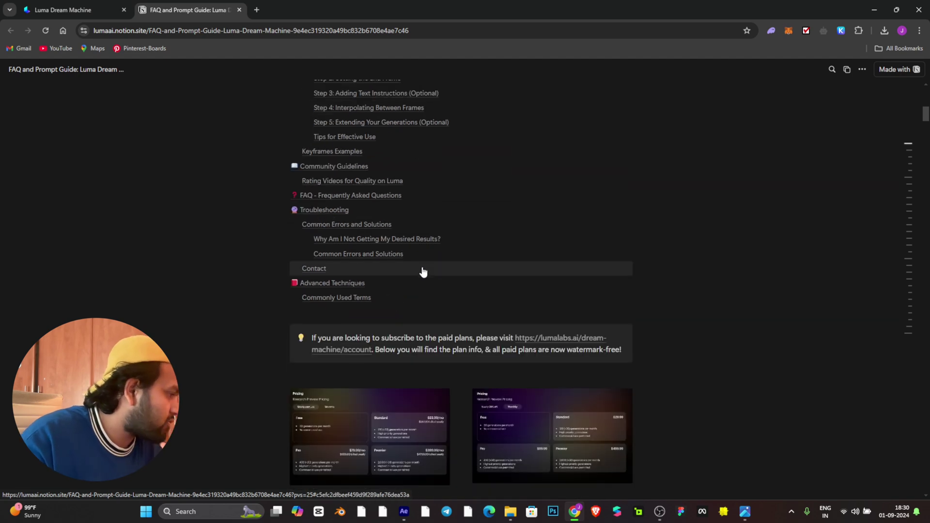
pyautogui.scroll(10, 426, 272)
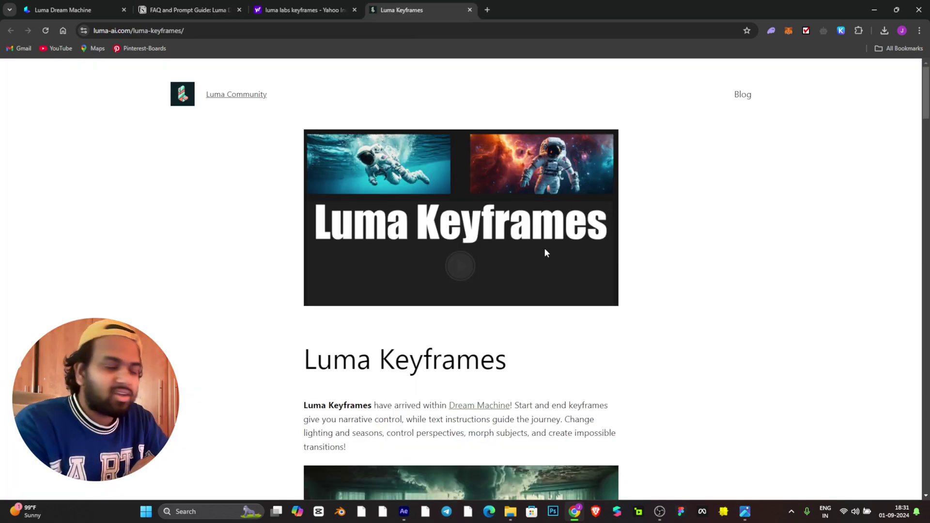
# - Play the glowing-eyes keyframes example result, then switch back to the Dream Machine tab
pyautogui.scroll(-5, 539, 323)
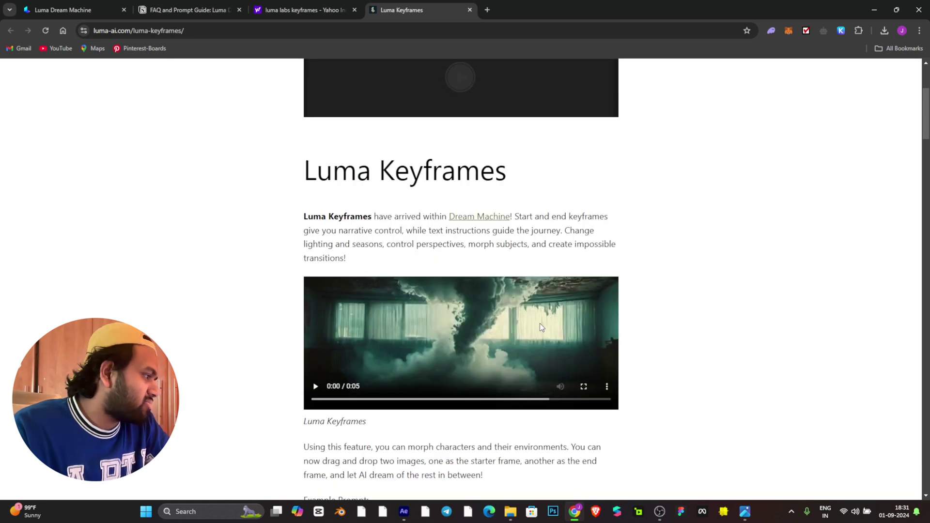
pyautogui.scroll(-1, 536, 249)
pyautogui.scroll(-6, 445, 162)
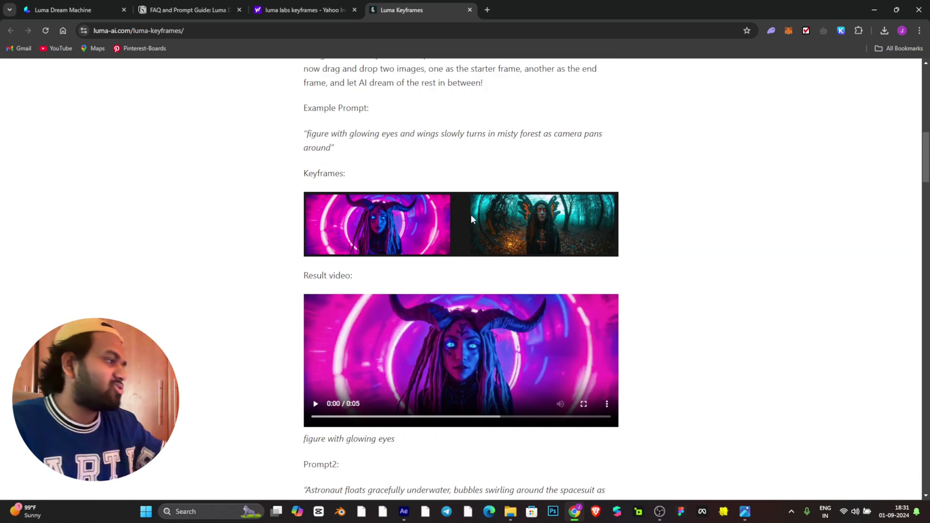
pyautogui.click(315, 403)
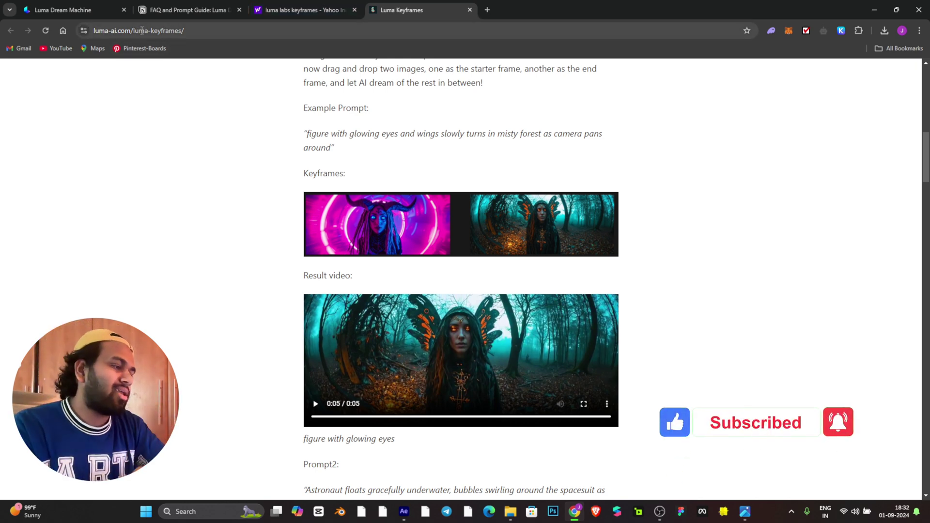
pyautogui.hotkey('ctrl', '1')
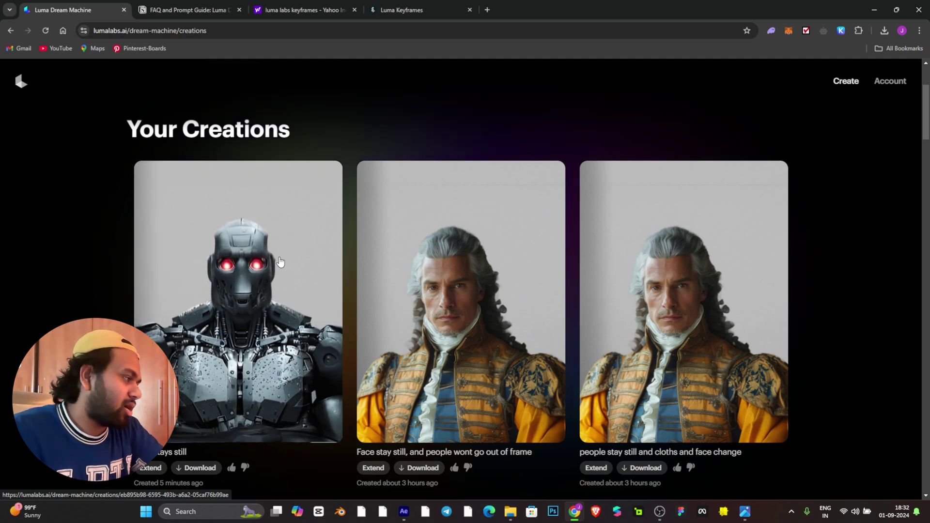
# - Scroll to the cyborg row and open the 'Face stays still, Smooth mechanical transformation' clip
pyautogui.scroll(-1, 243, 303)
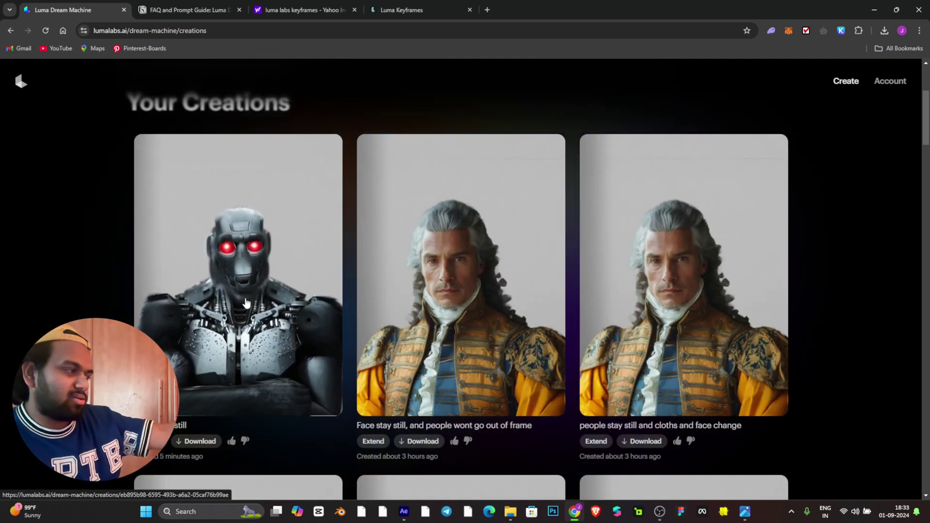
pyautogui.scroll(-4, 697, 245)
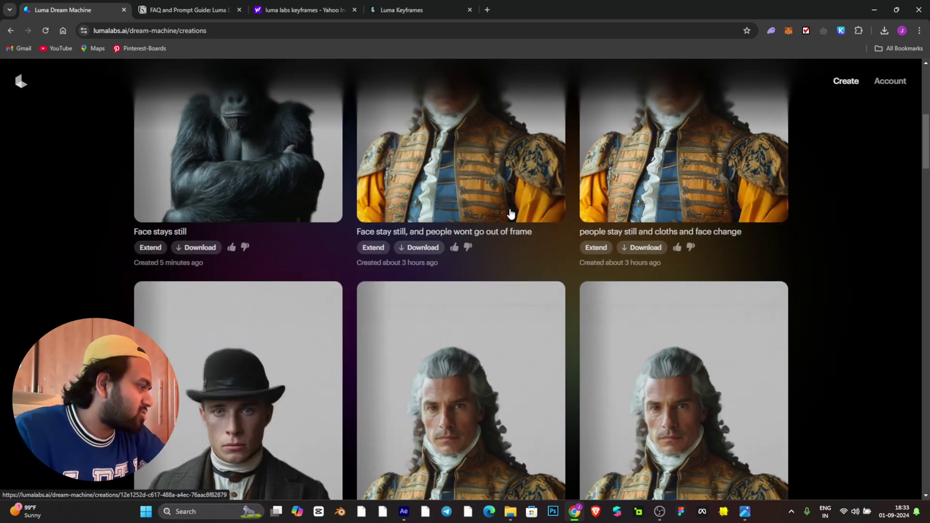
pyautogui.scroll(3, 542, 198)
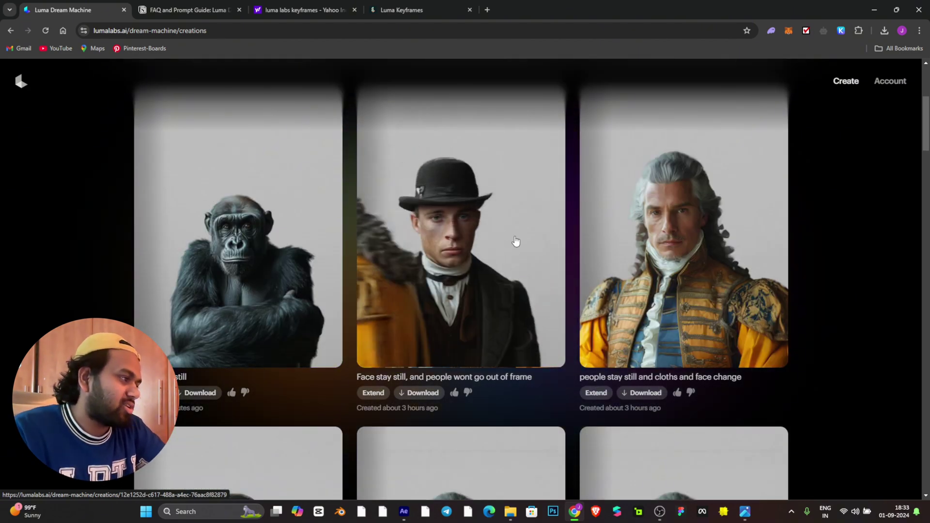
pyautogui.scroll(-9, 528, 246)
pyautogui.scroll(-15, 531, 247)
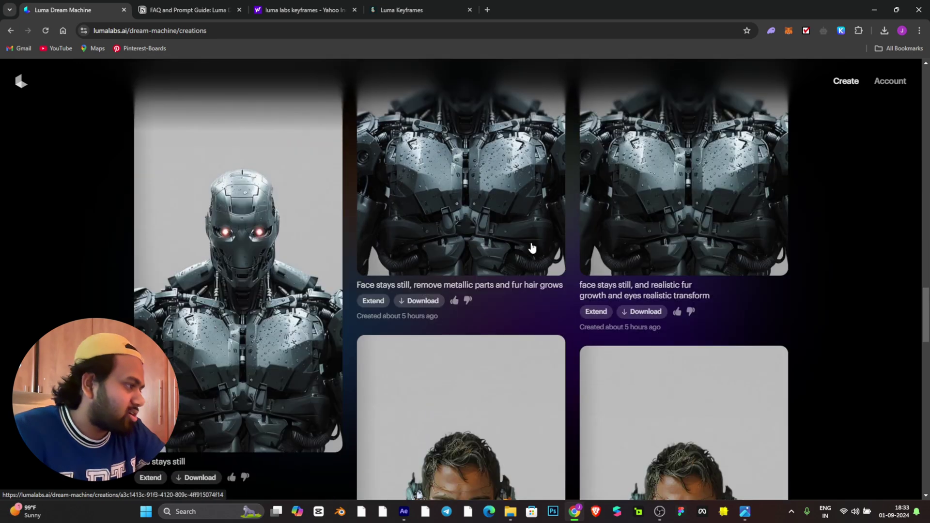
pyautogui.scroll(-3, 551, 244)
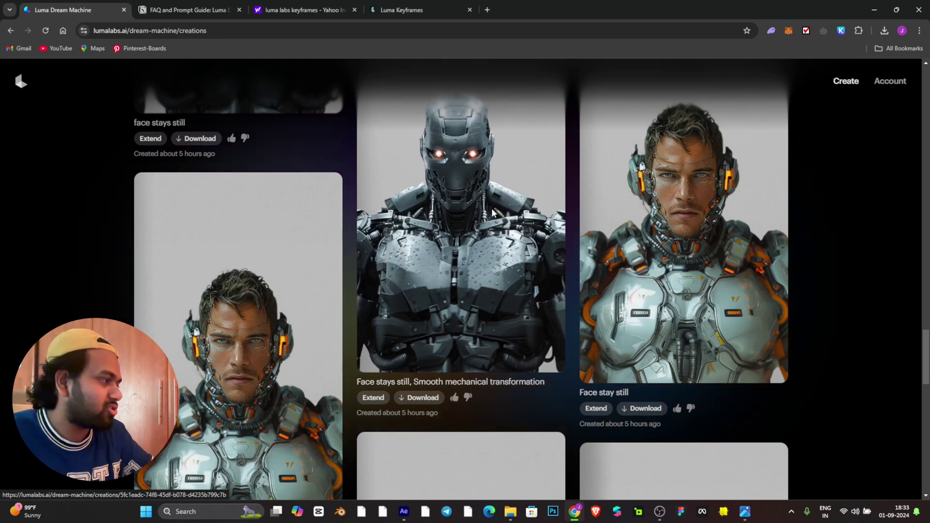
pyautogui.click(493, 212)
# - Scroll the clip's detail page, go back, and scroll down the Your Creations grid
pyautogui.scroll(-2, 622, 210)
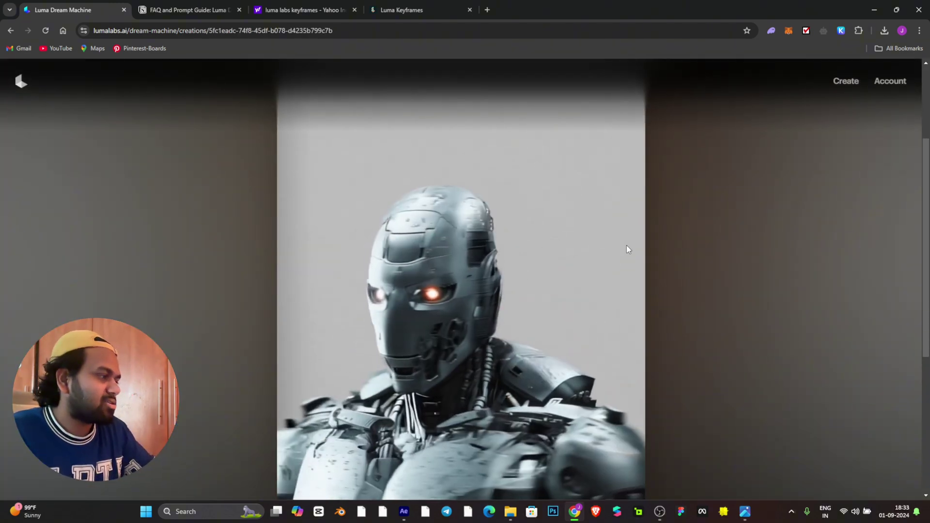
pyautogui.scroll(-3, 626, 245)
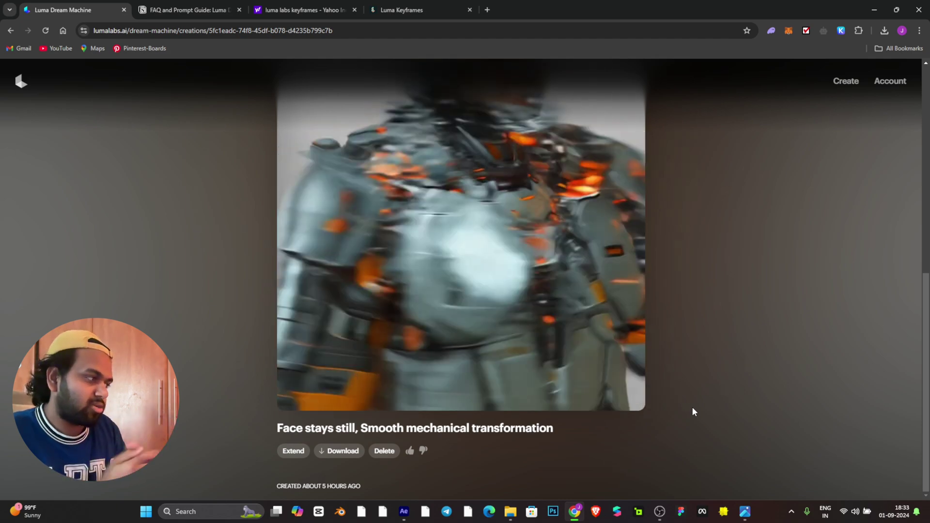
pyautogui.click(11, 30)
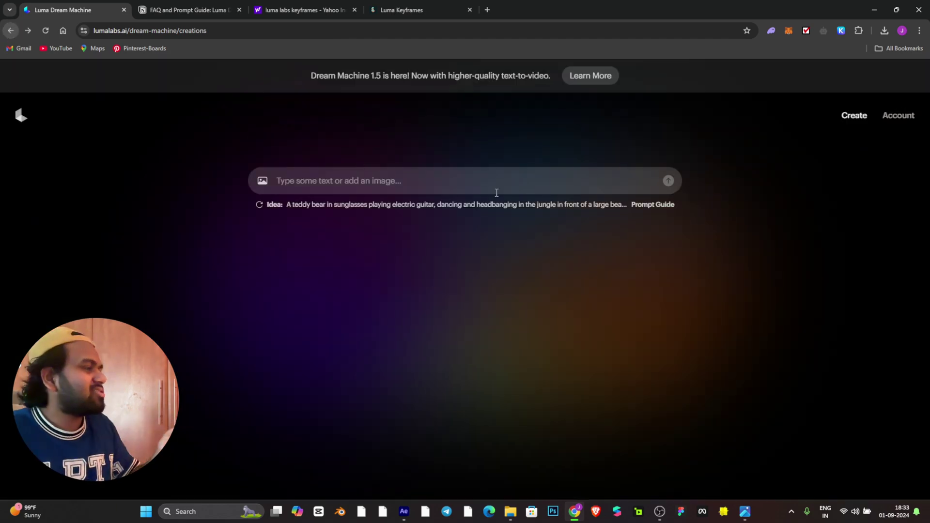
pyautogui.scroll(-4, 525, 245)
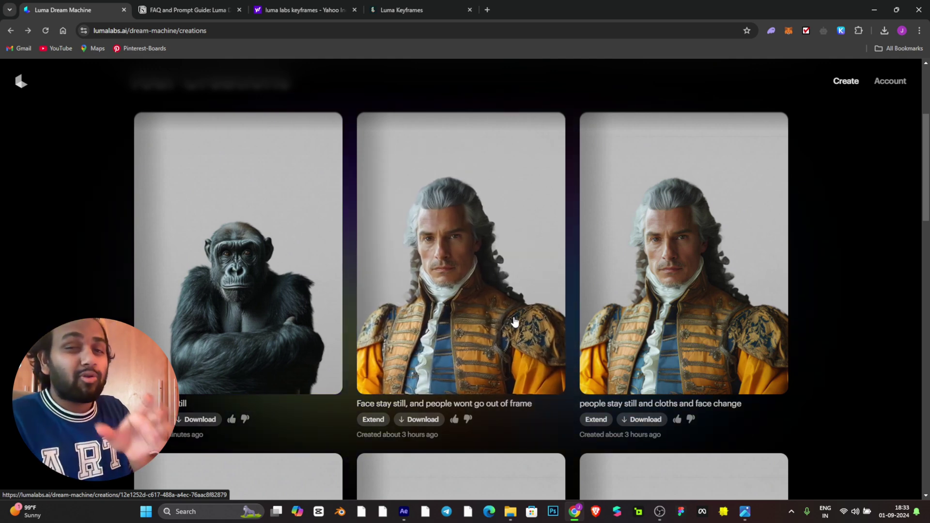
# - Switch to After Effects and scrub the Evo1 timeline past the chimpanzee frame
pyautogui.click(404, 511)
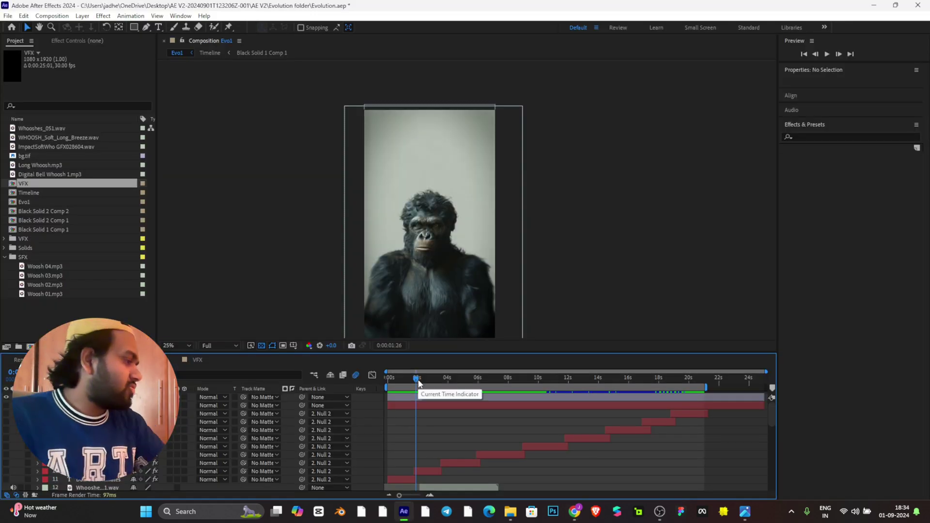
pyautogui.moveTo(419, 383); pyautogui.dragTo(673, 391)
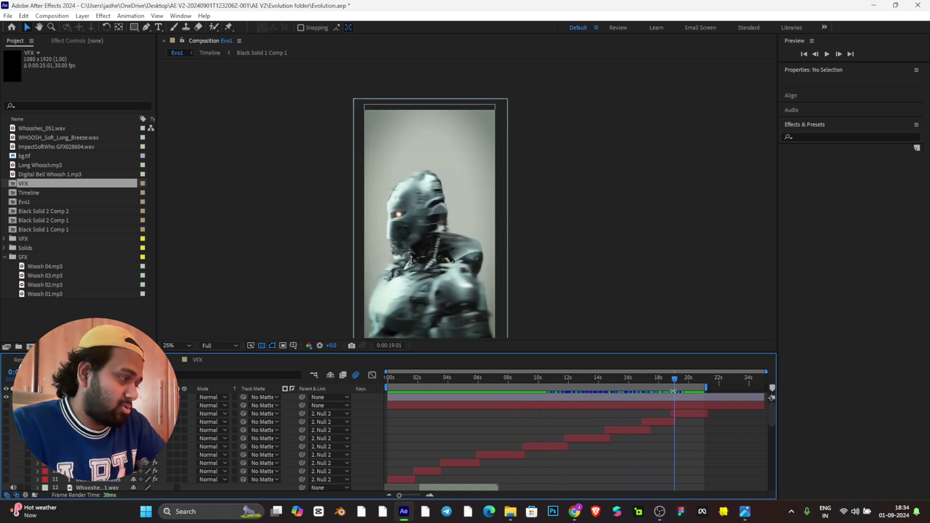